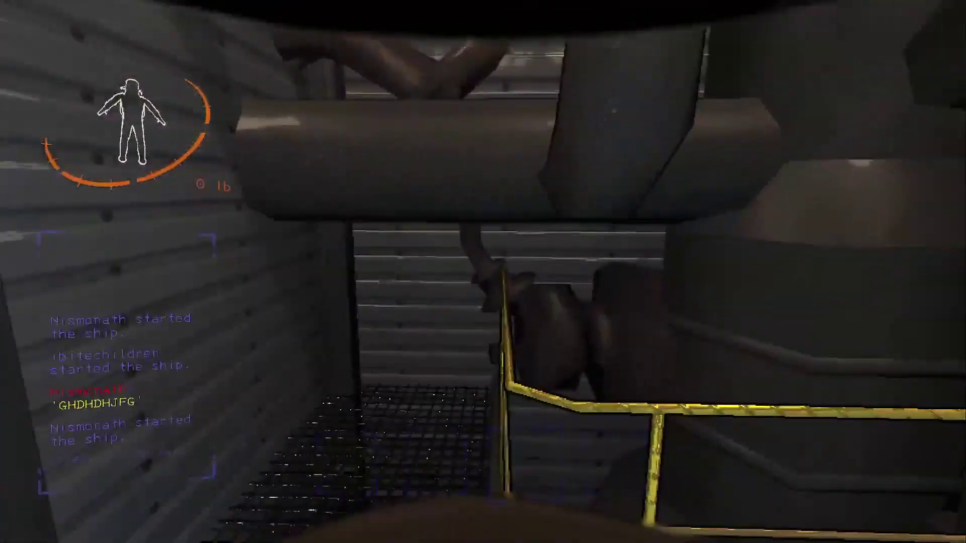
pyautogui.press('w')
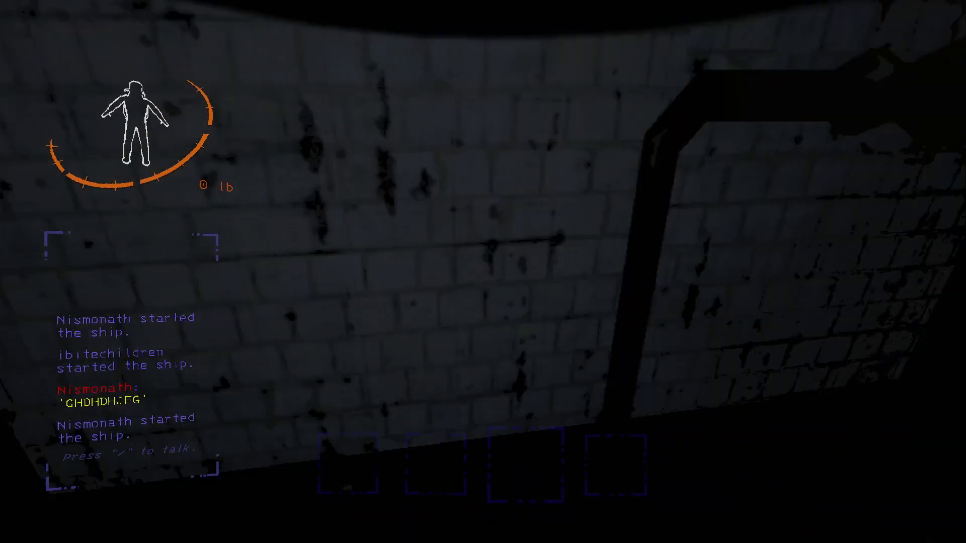
pyautogui.press('w')
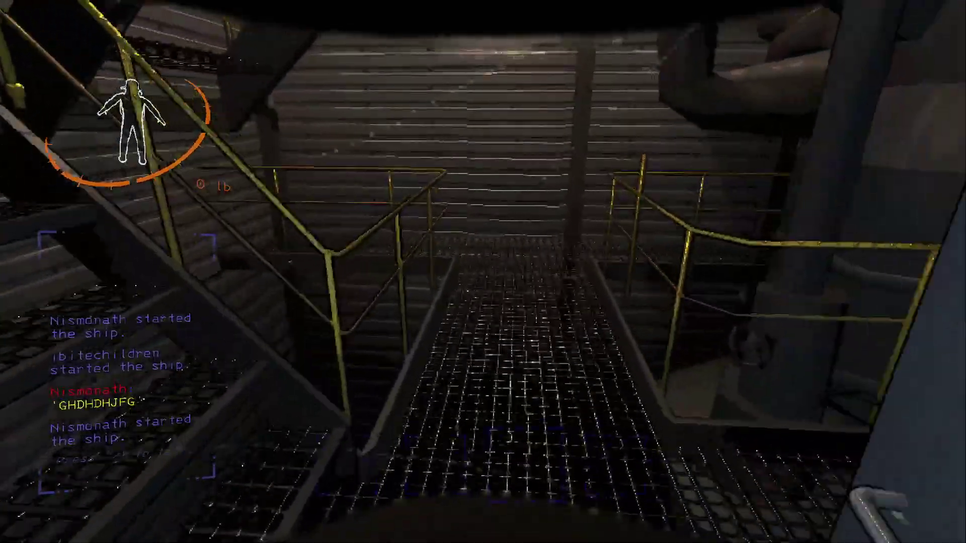
pyautogui.rightClick(483, 271)
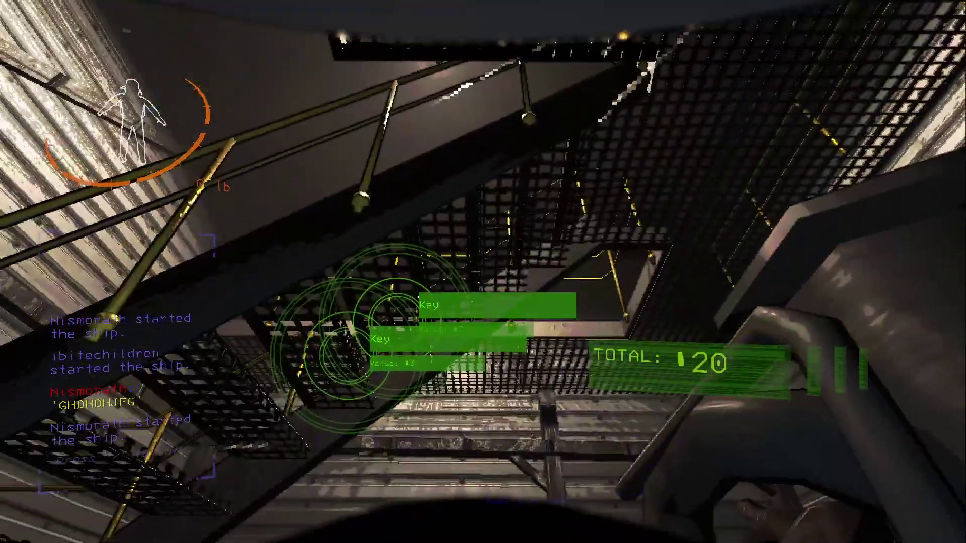
pyautogui.press('w')
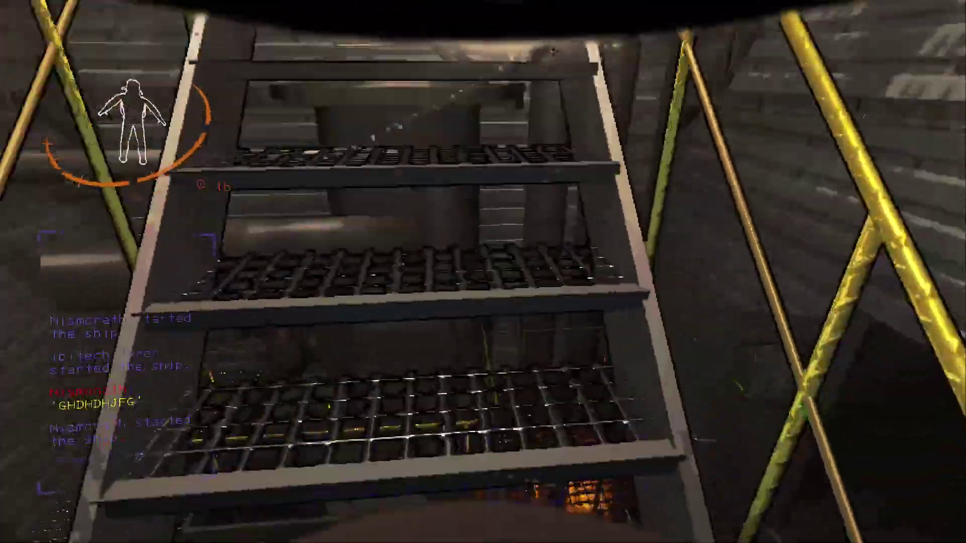
pyautogui.press('w')
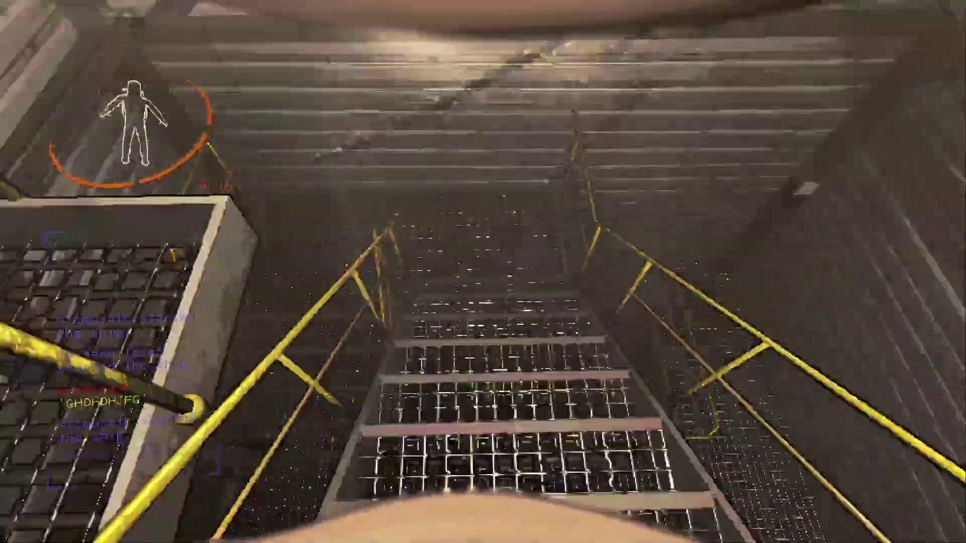
pyautogui.press('w')
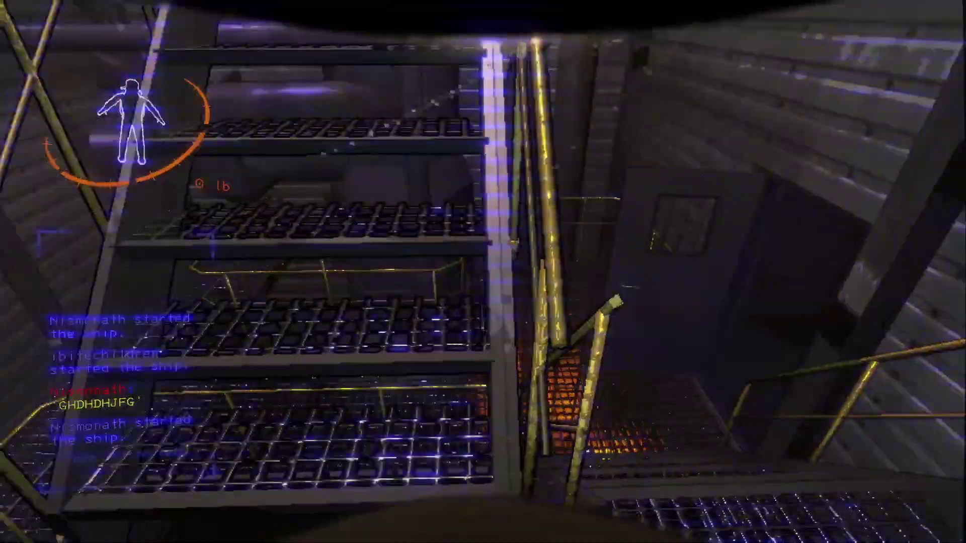
pyautogui.press('w')
pyautogui.press('w')
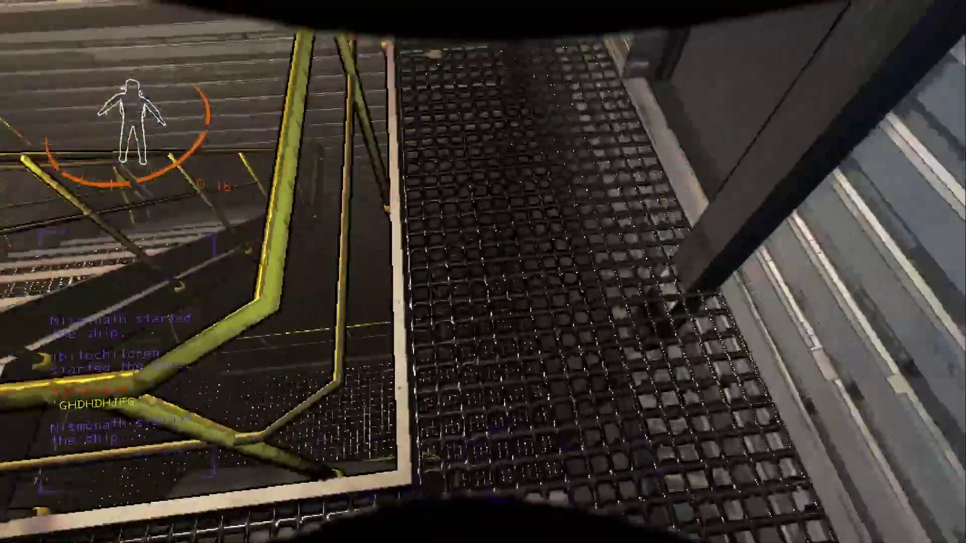
pyautogui.press('w')
pyautogui.press('e')
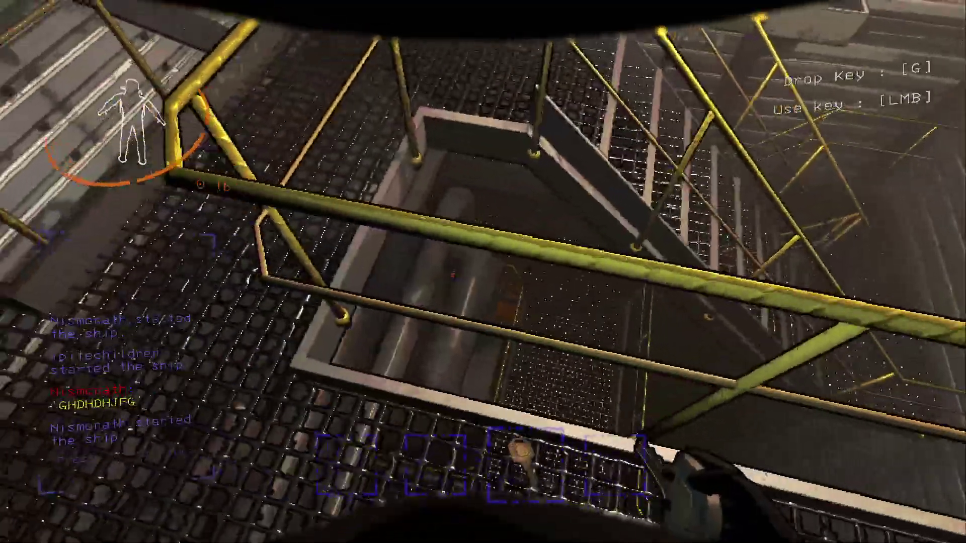
pyautogui.press('w')
pyautogui.press('w')
pyautogui.press('e')
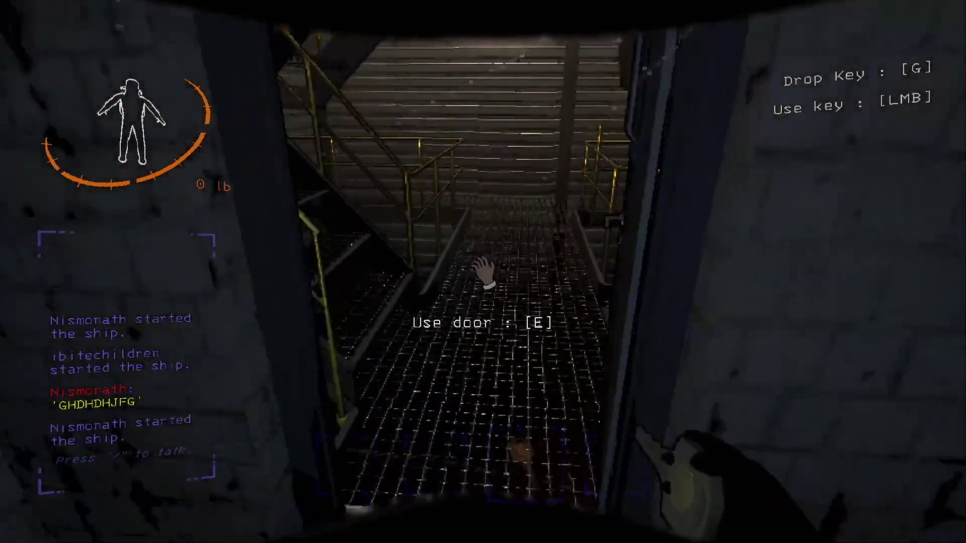
pyautogui.press('w')
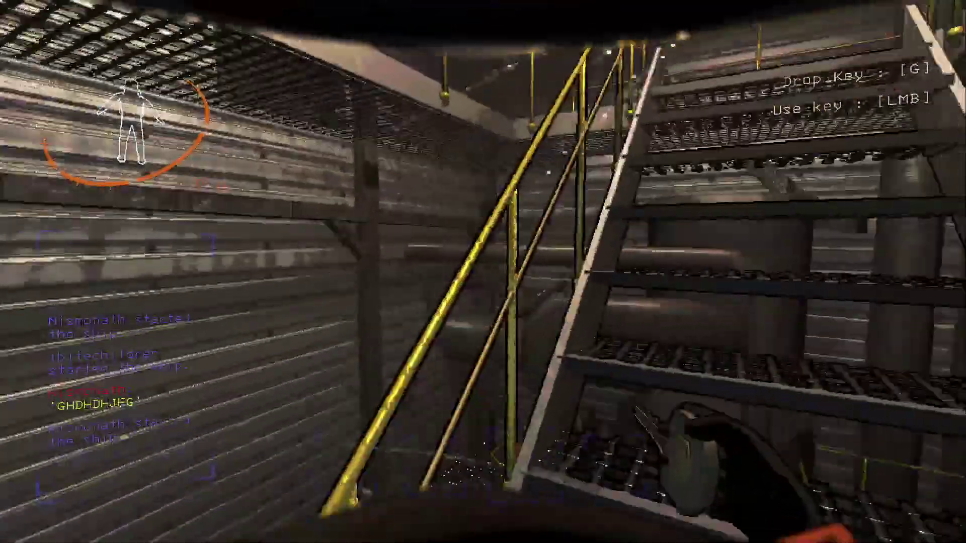